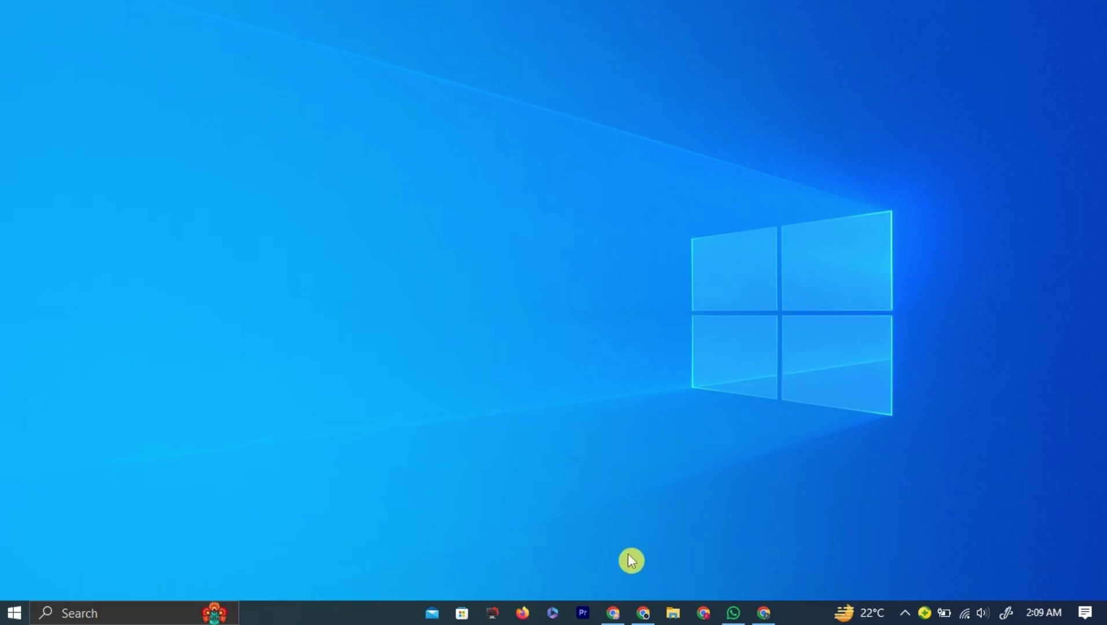
Step: Launch Chrome from the Windows taskbar
click(612, 614)
Step: Open the DailyDive.net site dashboard from its shortcut
click(463, 397)
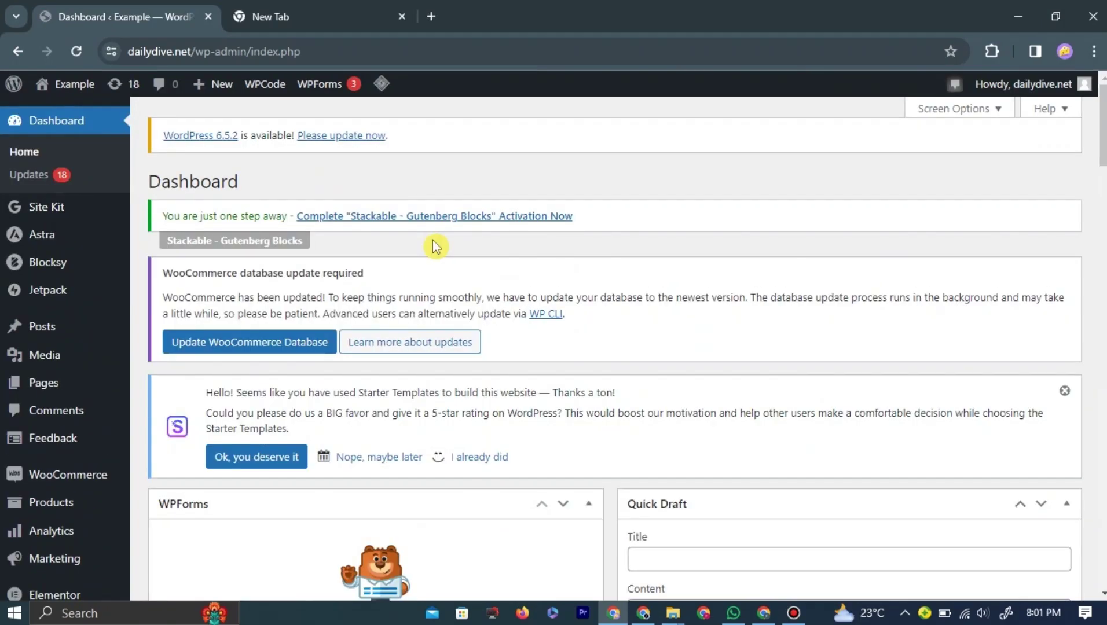
scroll(103, 316, down, 1)
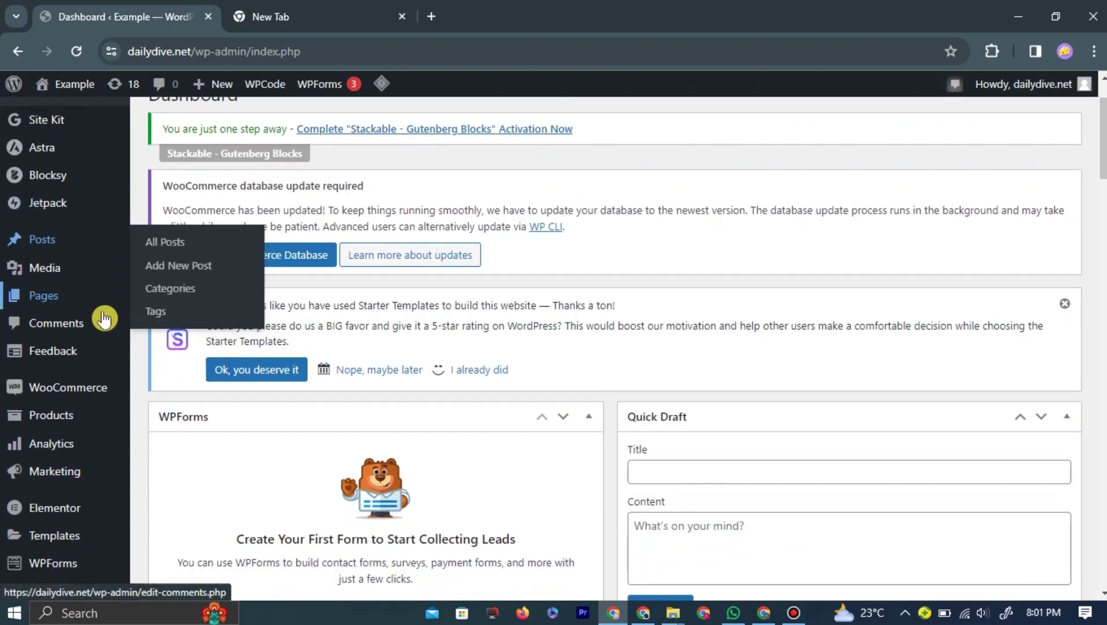
scroll(104, 316, down, 2)
scroll(103, 317, down, 2)
scroll(104, 319, down, 1)
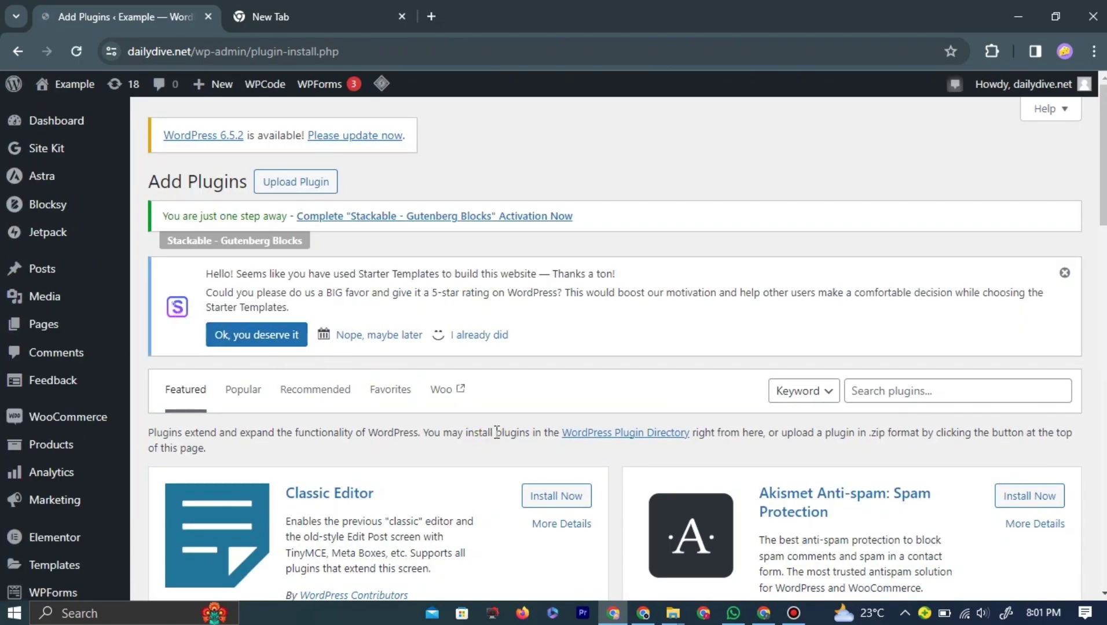
scroll(622, 453, down, 2)
scroll(622, 446, down, 3)
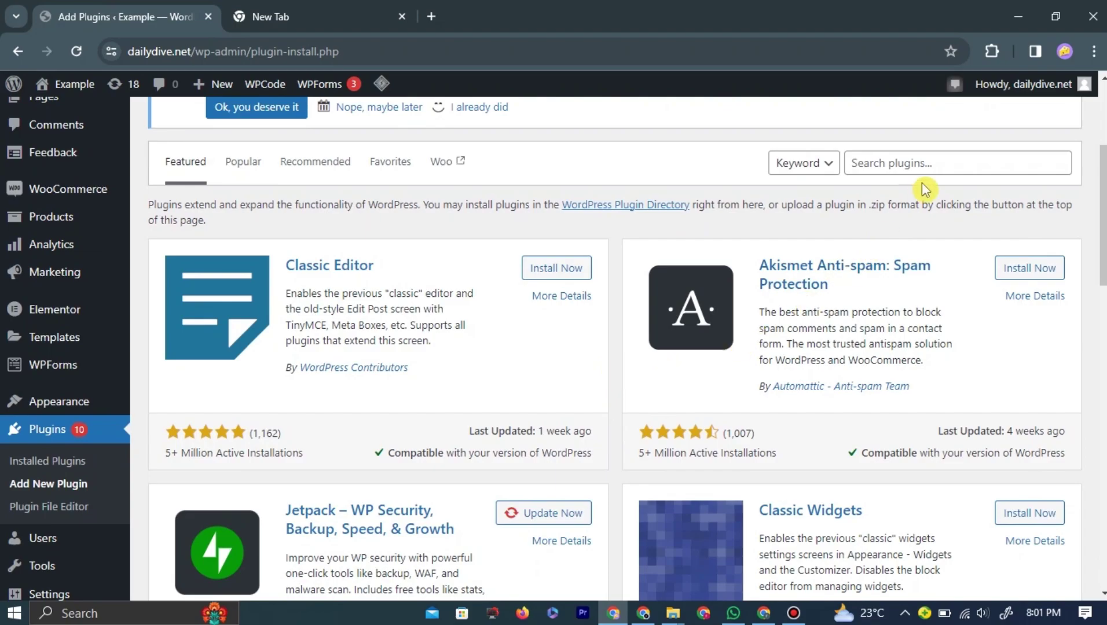
Step: Search plugins for 'pdf.js viewer' and install the PDF.js Viewer plugin
click(950, 164)
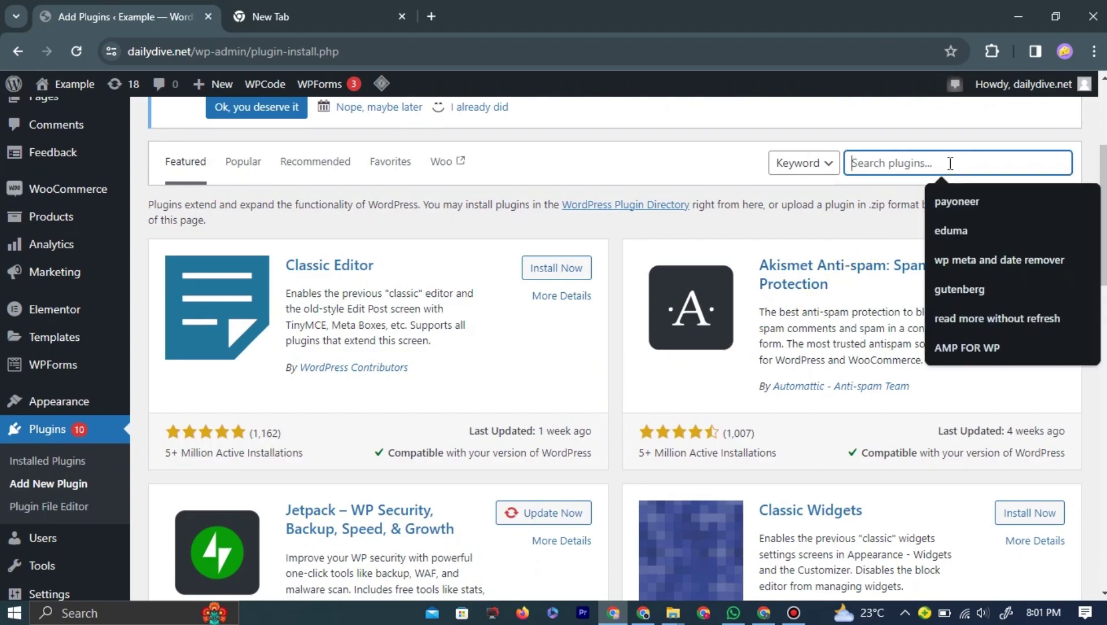
text(pdf.js viewer)
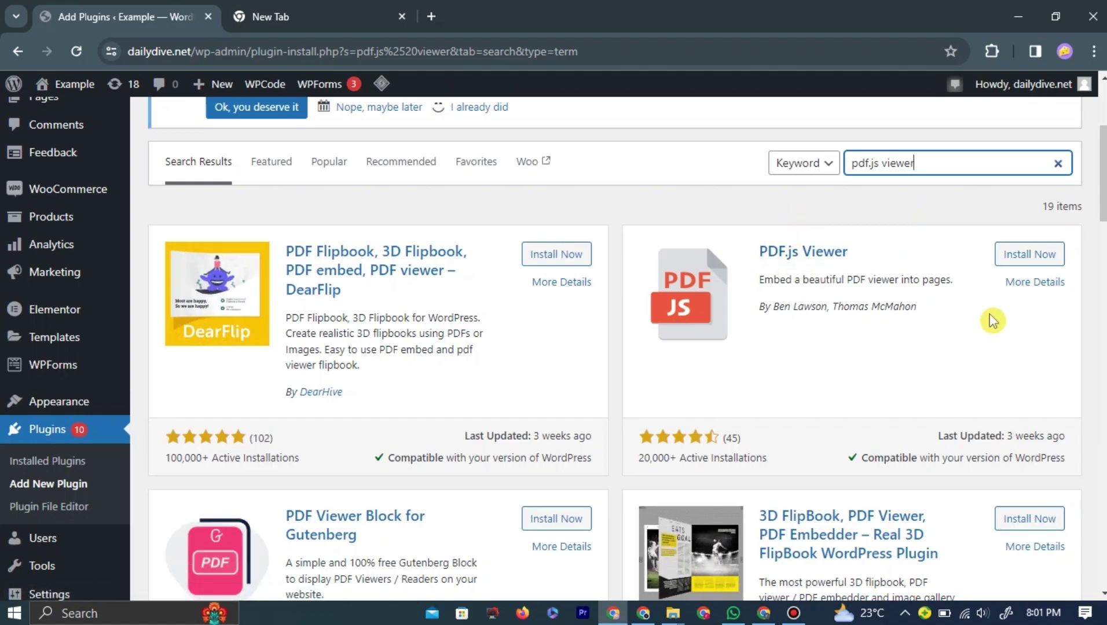
click(1030, 260)
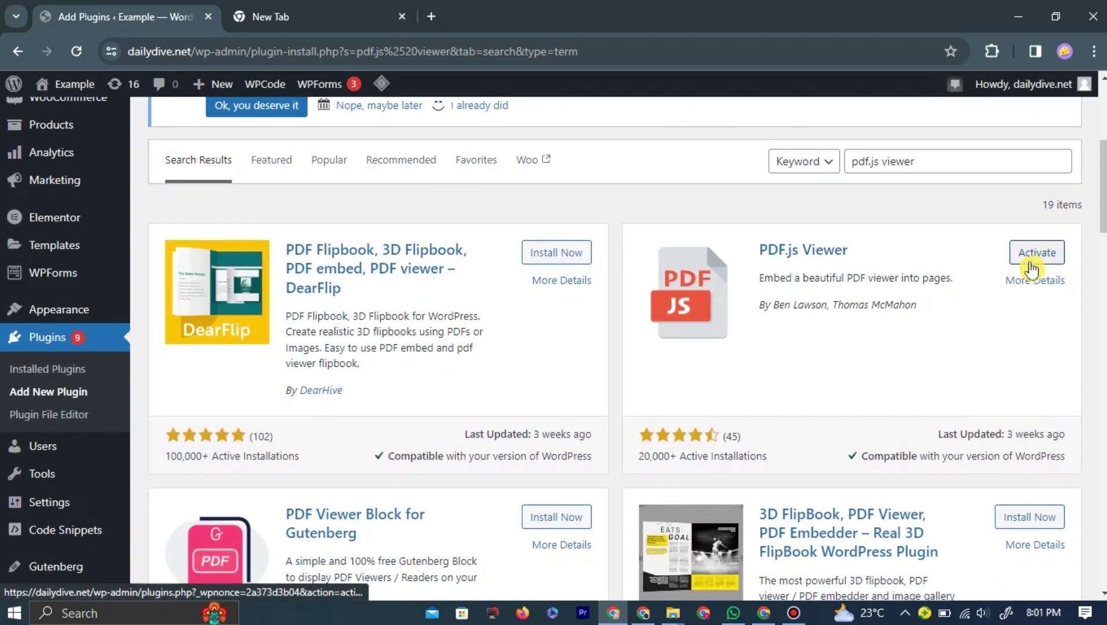
Step: Activate PDF.js Viewer from its card on the plugins page
click(1038, 253)
scroll(767, 355, down, 1)
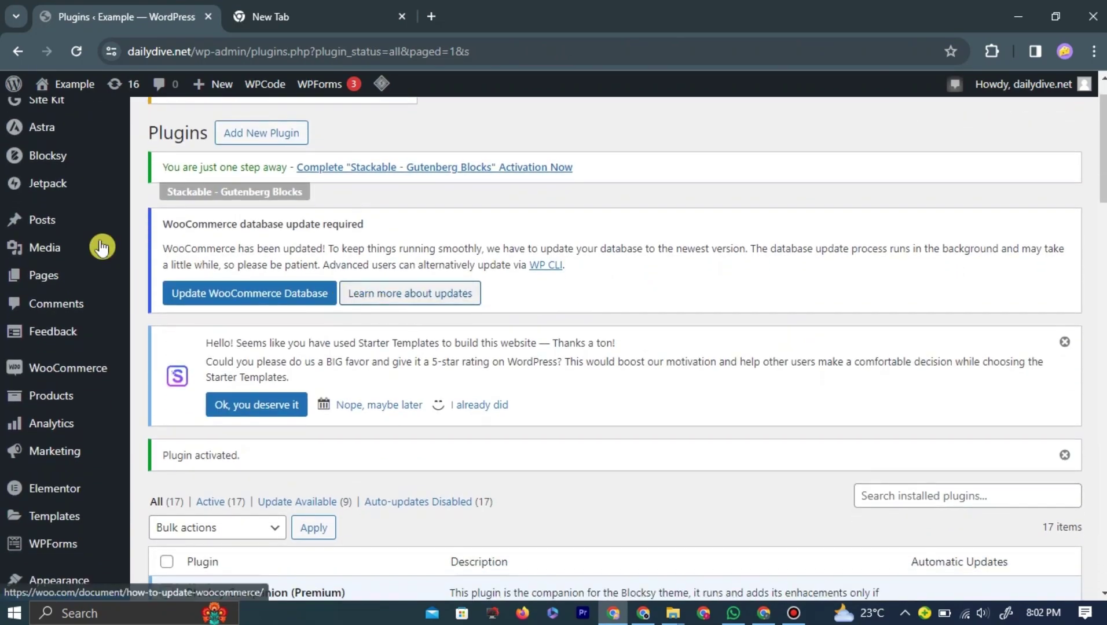
scroll(86, 296, down, 1)
scroll(86, 296, down, 3)
scroll(86, 293, down, 3)
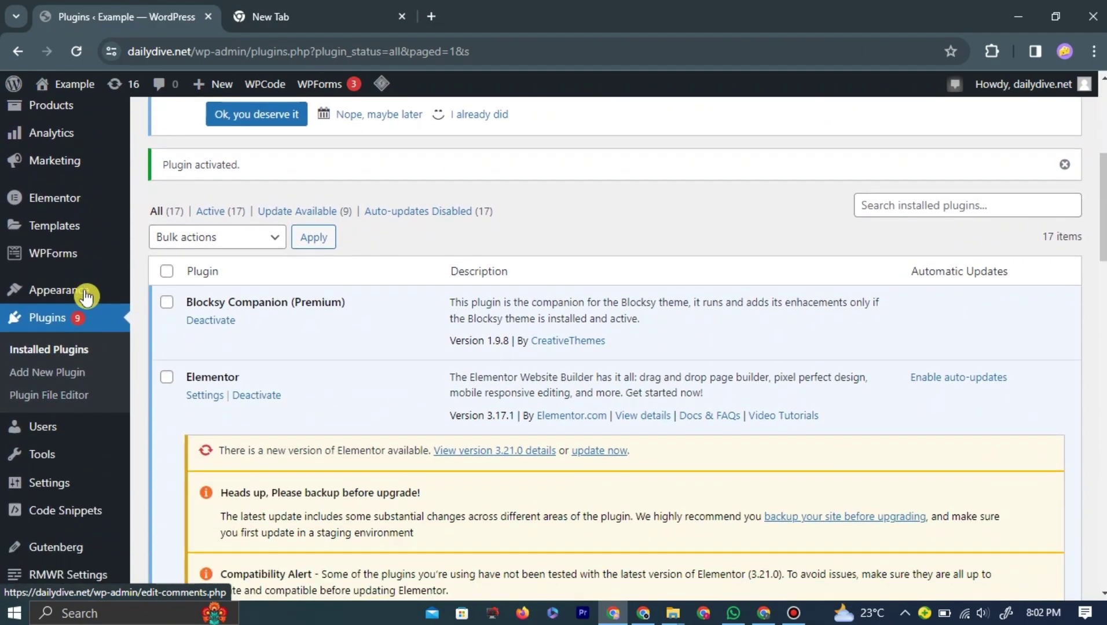
scroll(86, 291, down, 3)
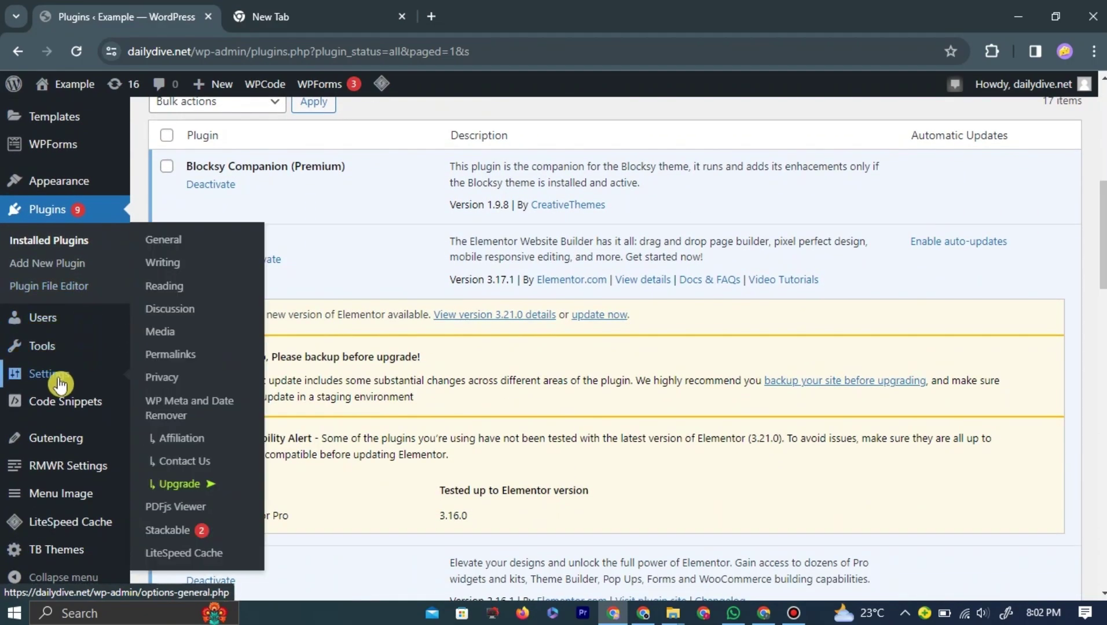
mouse_move(49, 483)
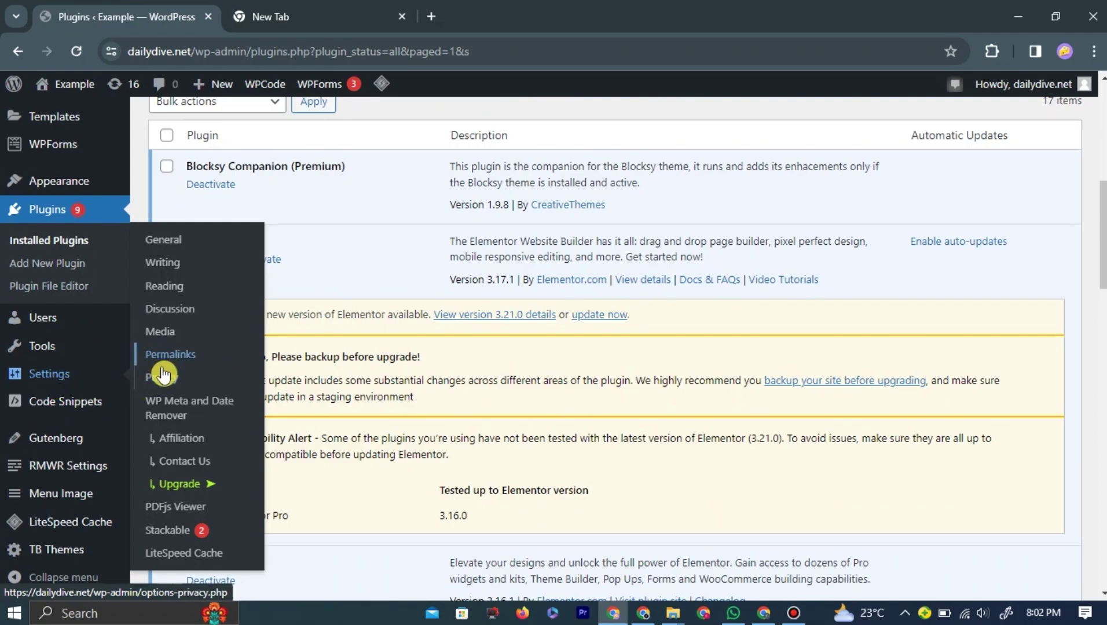
Step: Open Settings > PDFjs Viewer, dismiss the Starter Templates notice, and keep the download option enabled
click(189, 518)
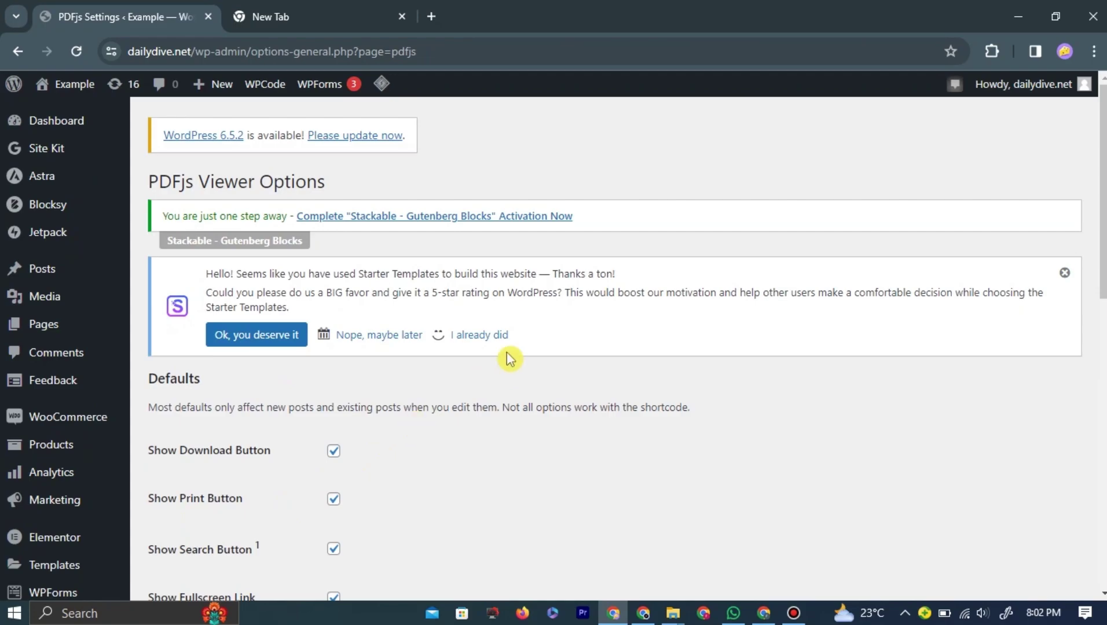
click(1065, 274)
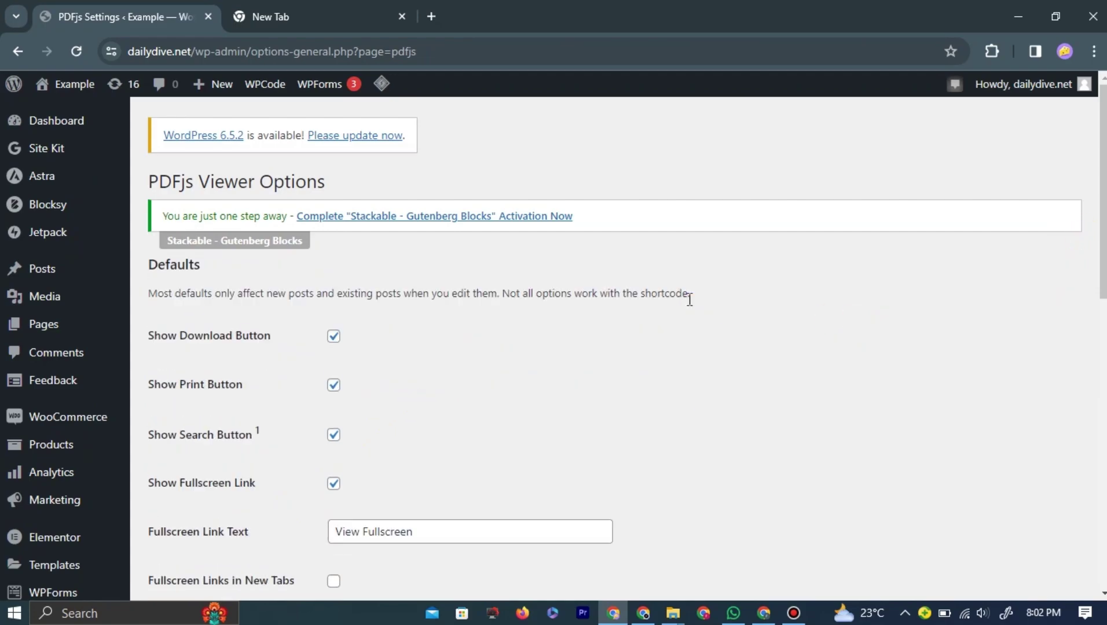
scroll(688, 298, down, 2)
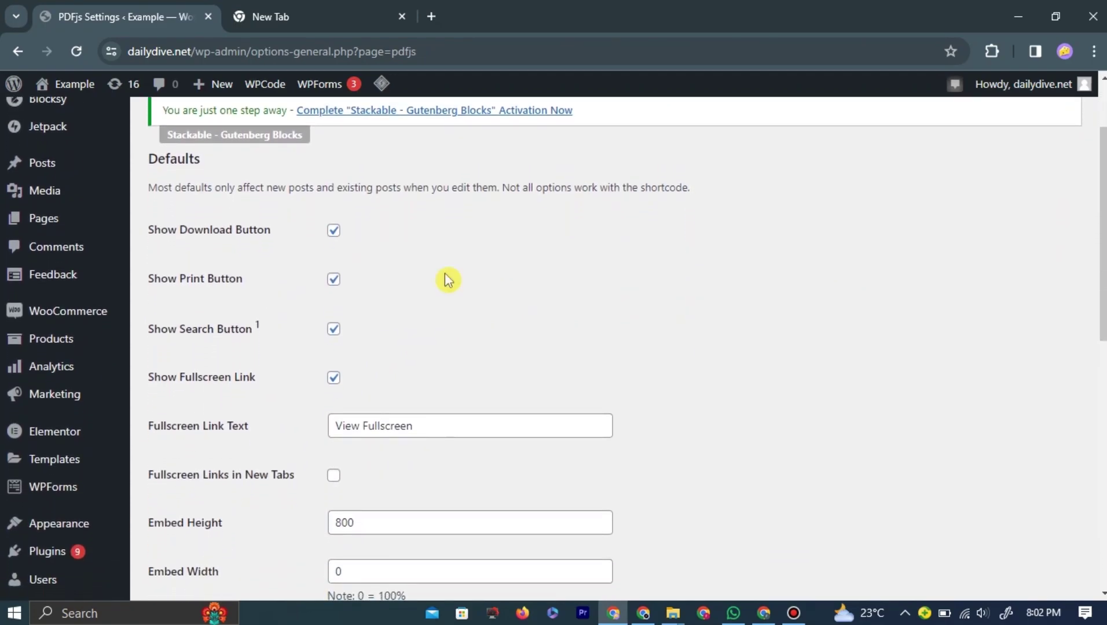
click(333, 231)
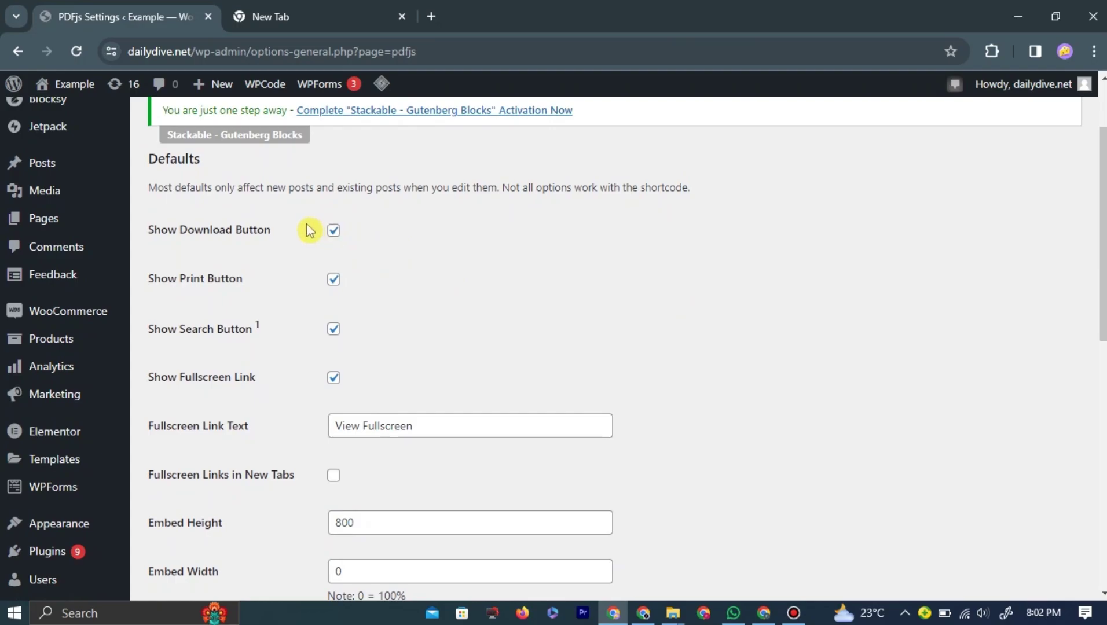
scroll(327, 253, down, 1)
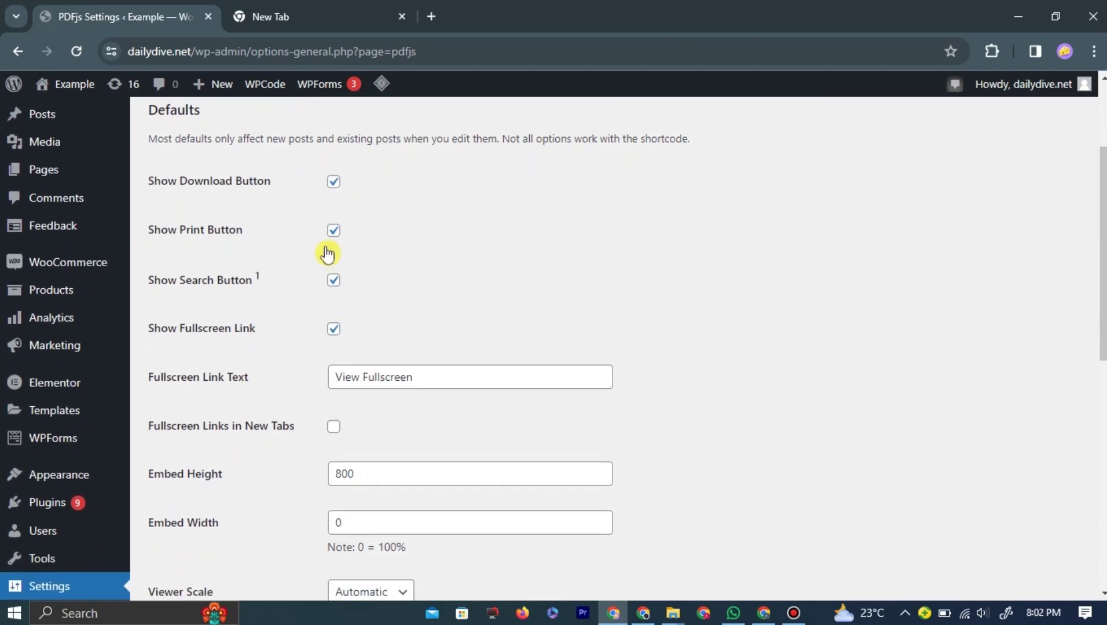
click(333, 421)
click(413, 369)
scroll(413, 369, down, 5)
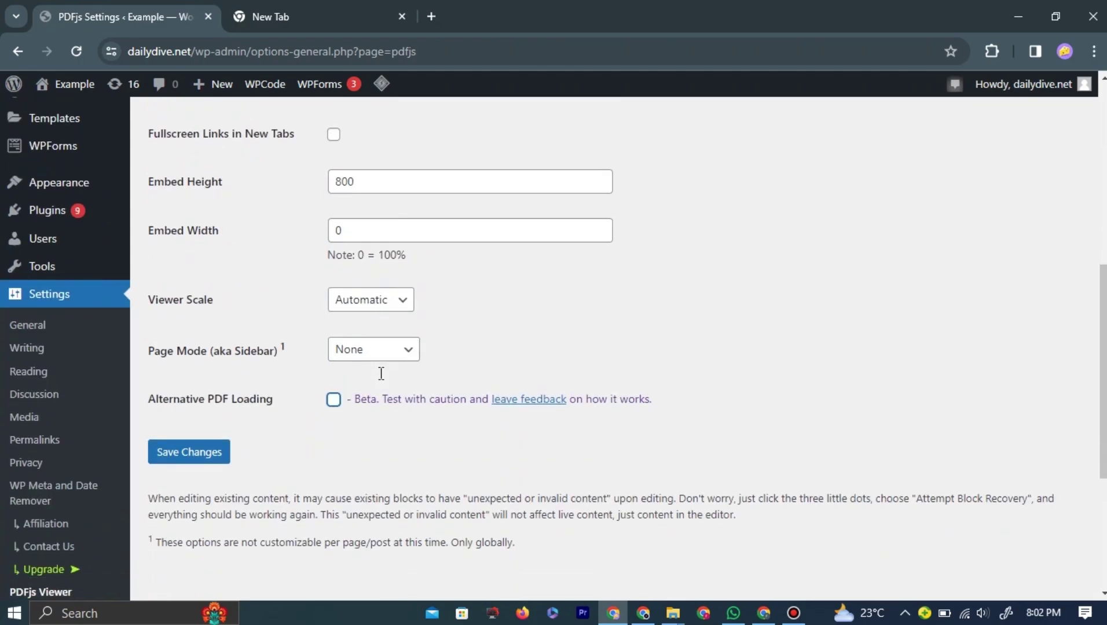
Step: Save the PDFjs Viewer Options with the default display settings unchanged
click(194, 463)
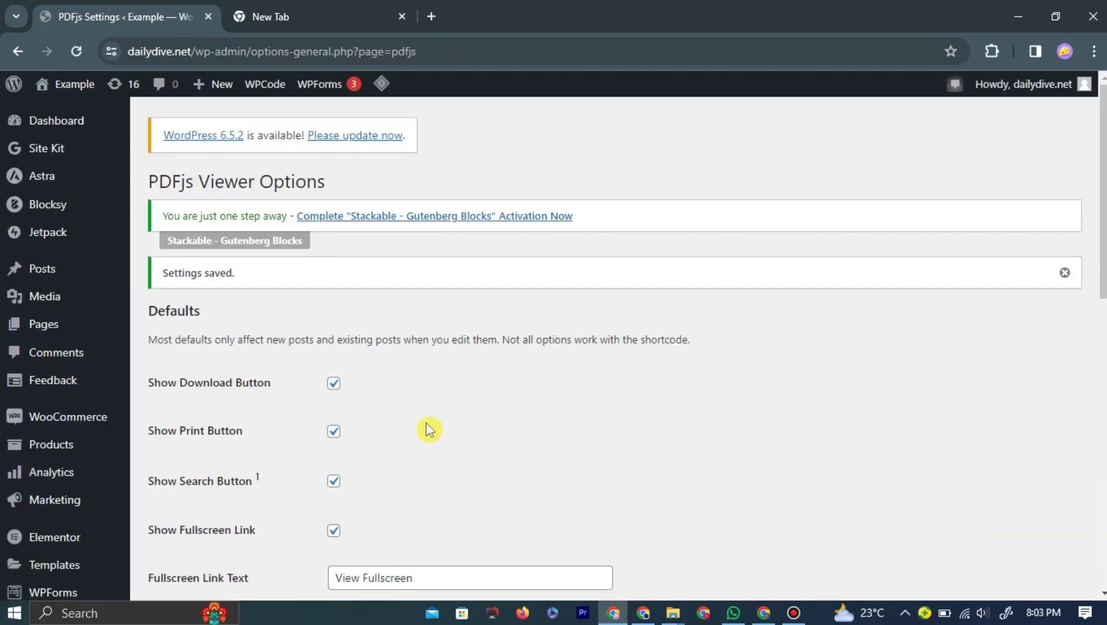
scroll(425, 427, down, 2)
scroll(424, 428, down, 3)
scroll(425, 427, down, 2)
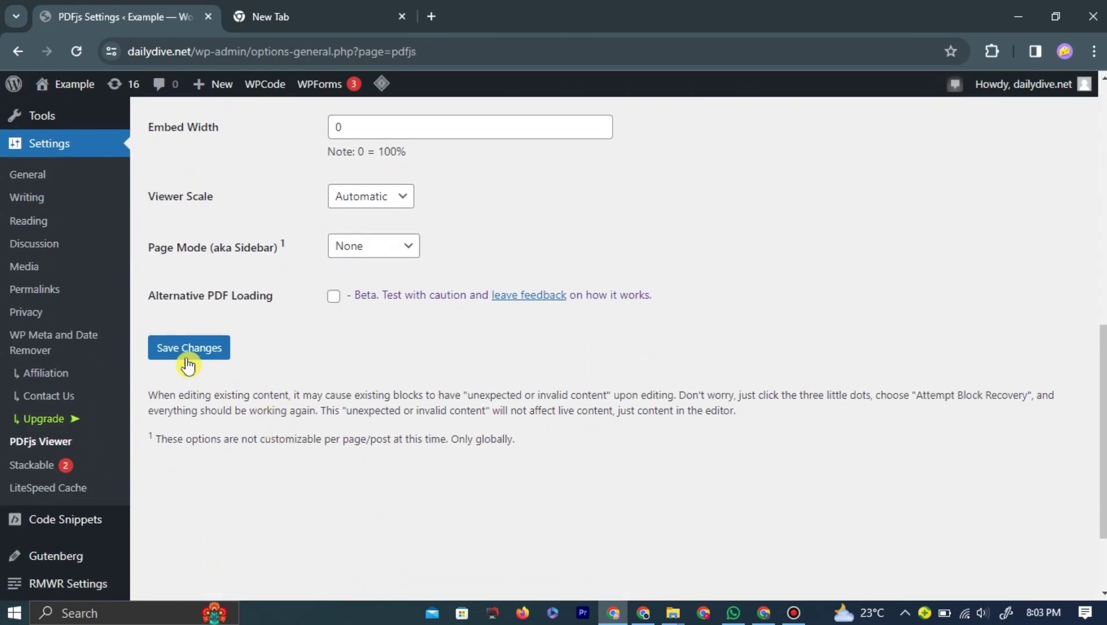